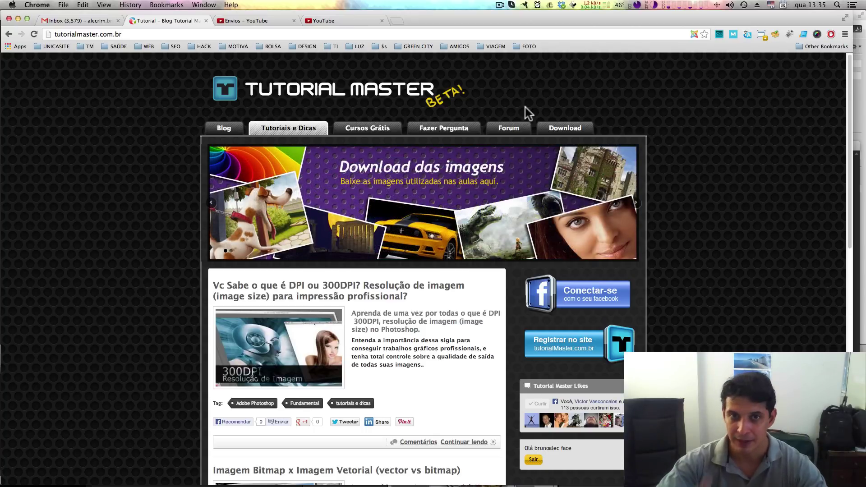
Switch to InDesign and start a new document, moving its settings dialog away from the centre of the page.
key("super+Tab")
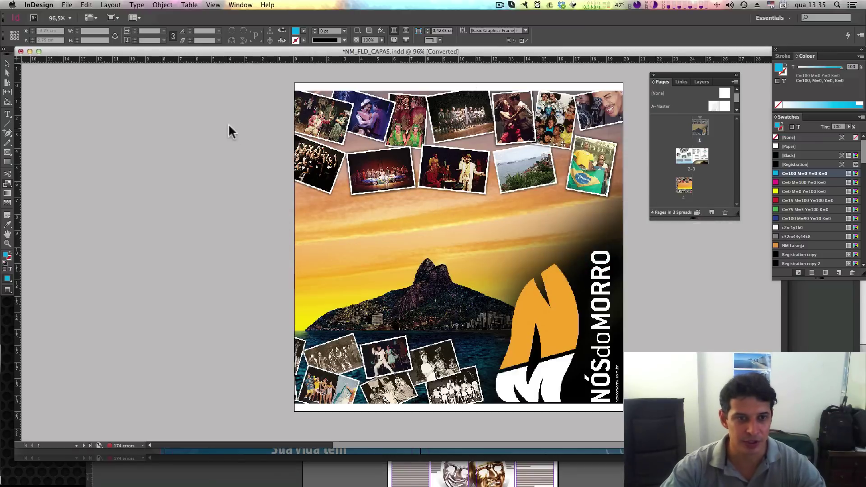
left_click_drag(197, 47, 199, 50)
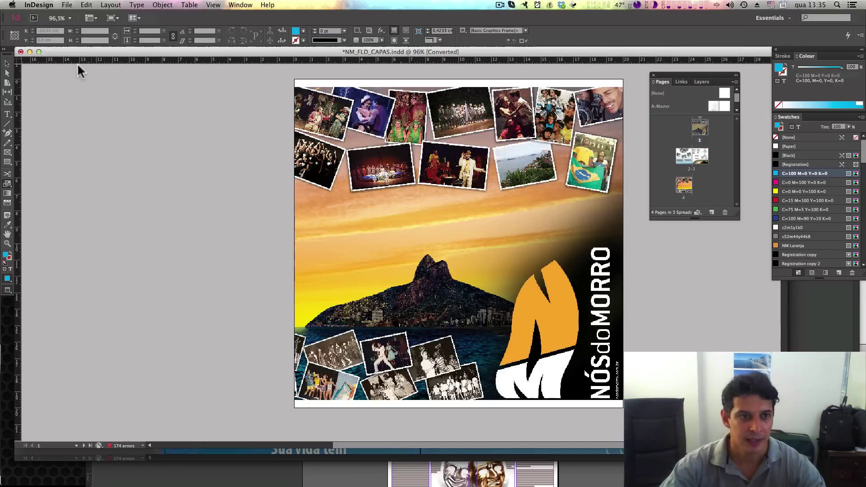
left_click(68, 5)
mouse_move(73, 16)
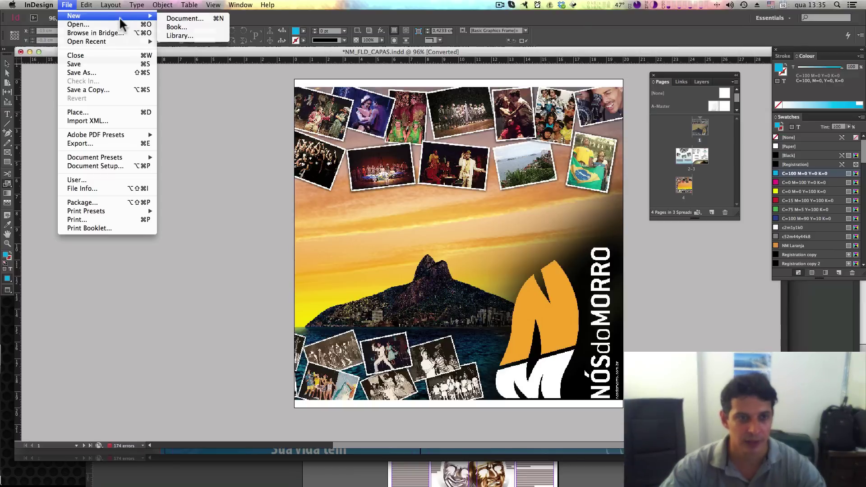
left_click(196, 18)
left_click_drag(469, 145, 403, 130)
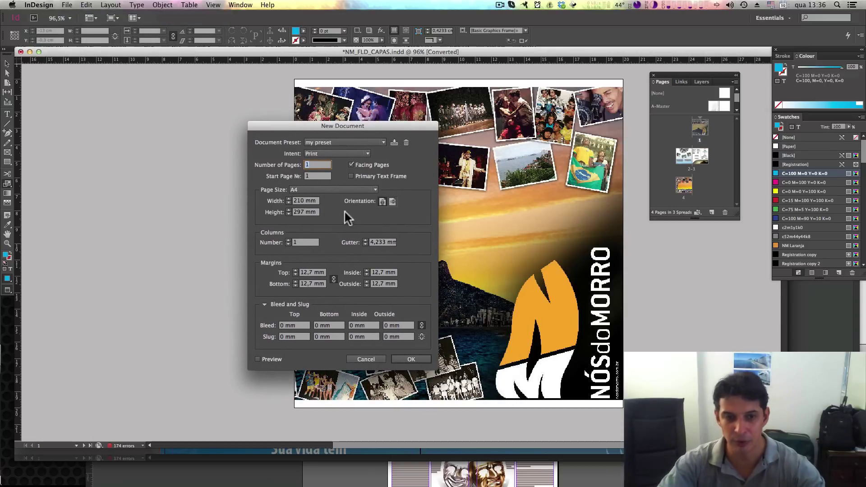
Examine the number of pages, start page number and available page sizes, keeping the A4 size.
left_click(318, 163)
key("Tab")
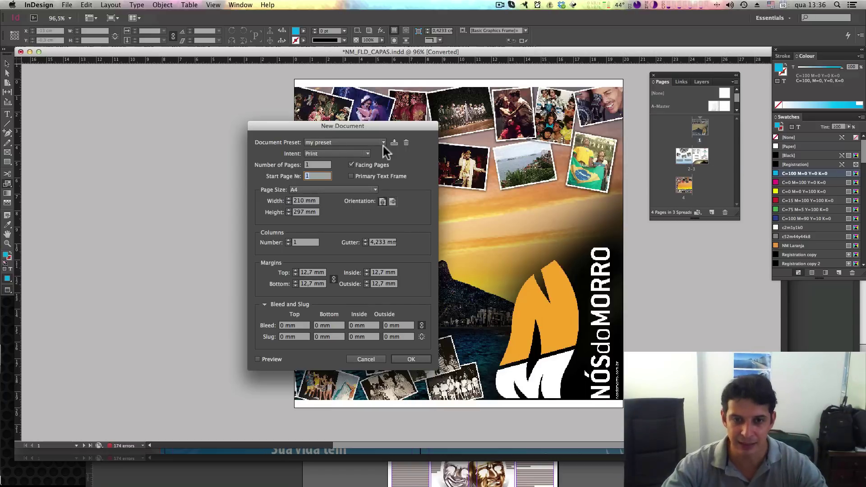
double_click(319, 164)
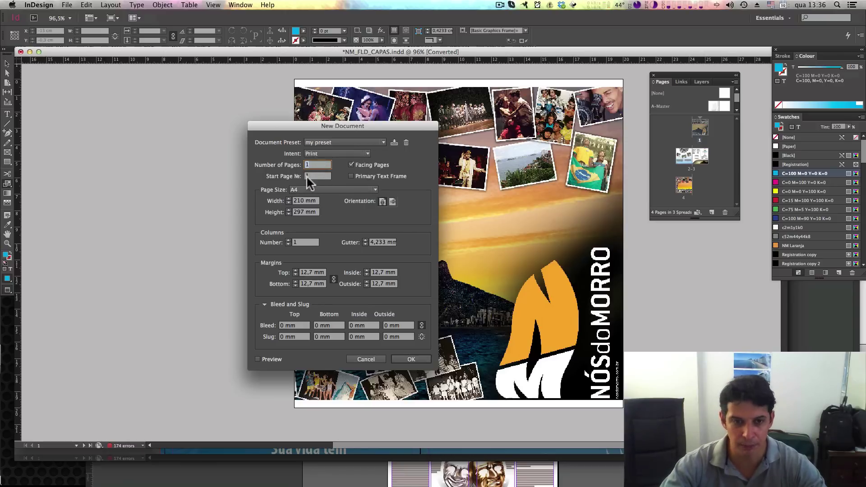
double_click(318, 176)
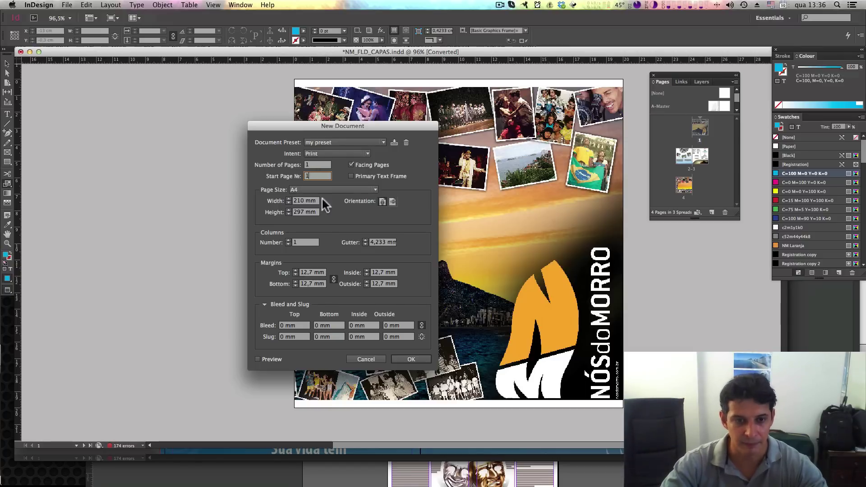
left_click(375, 190)
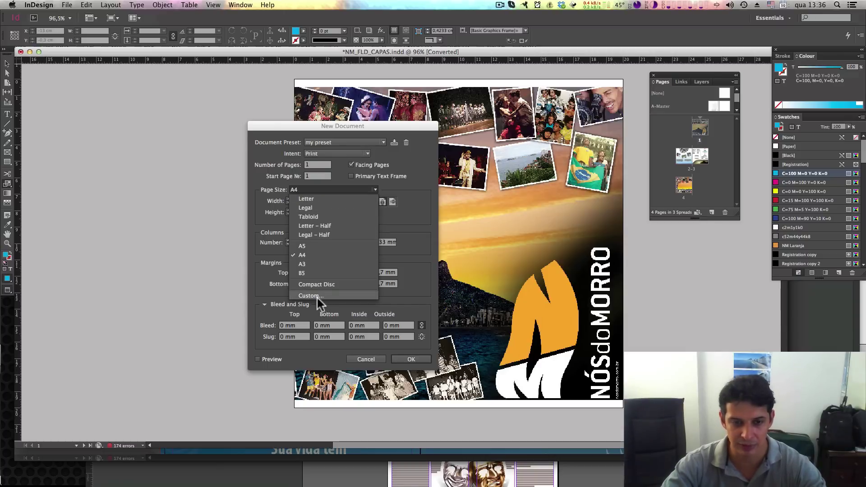
left_click(345, 300)
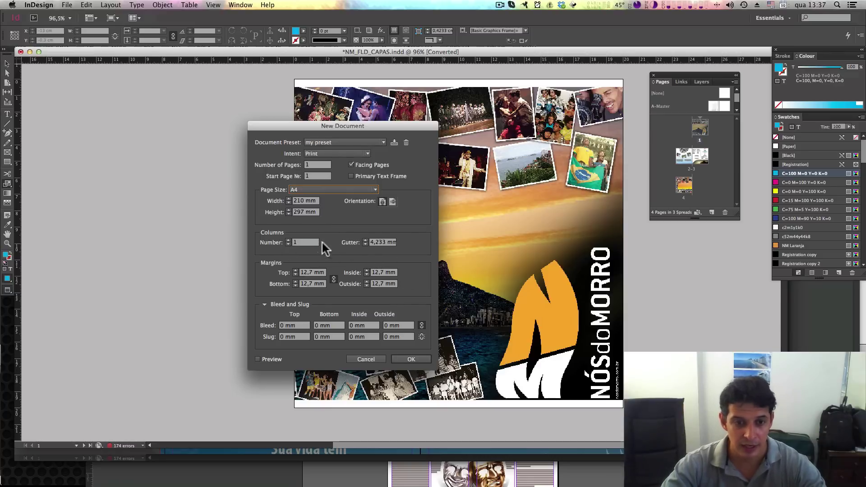
Set the new document to 2 columns and link the slug values so all sides match.
left_click(288, 240)
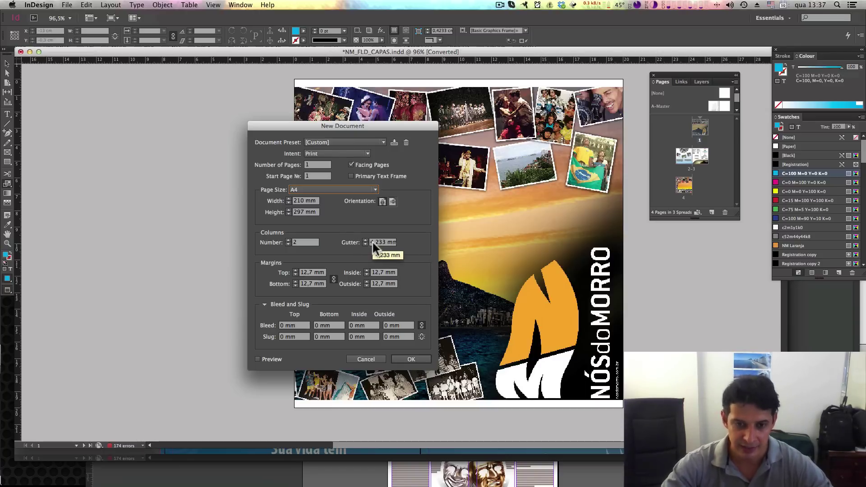
left_click(288, 240)
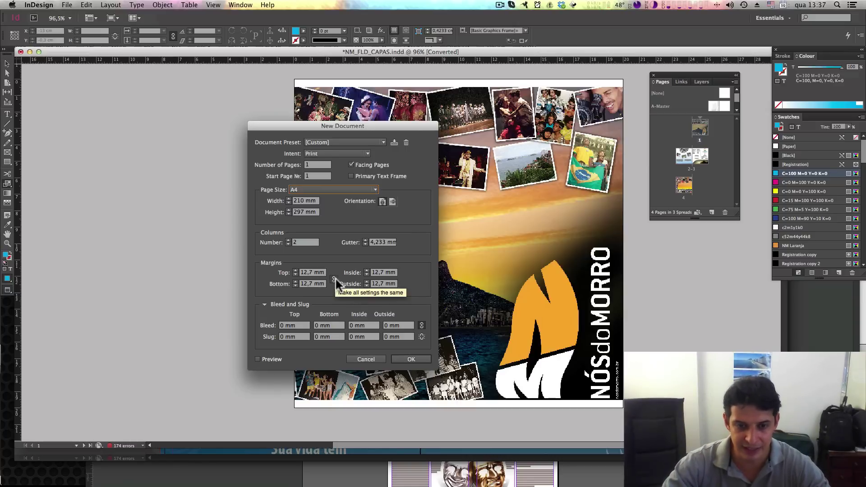
left_click(421, 337)
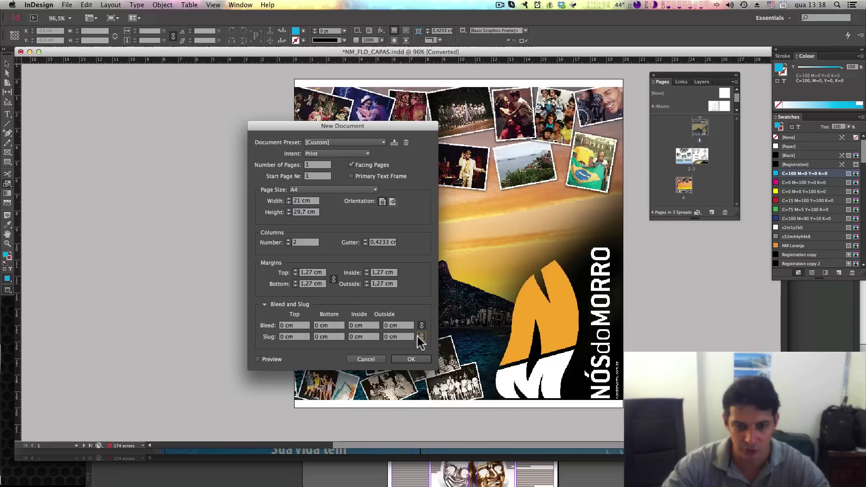
Set all four page margins to 2 cm and create the two-column A4 document.
left_click(333, 279)
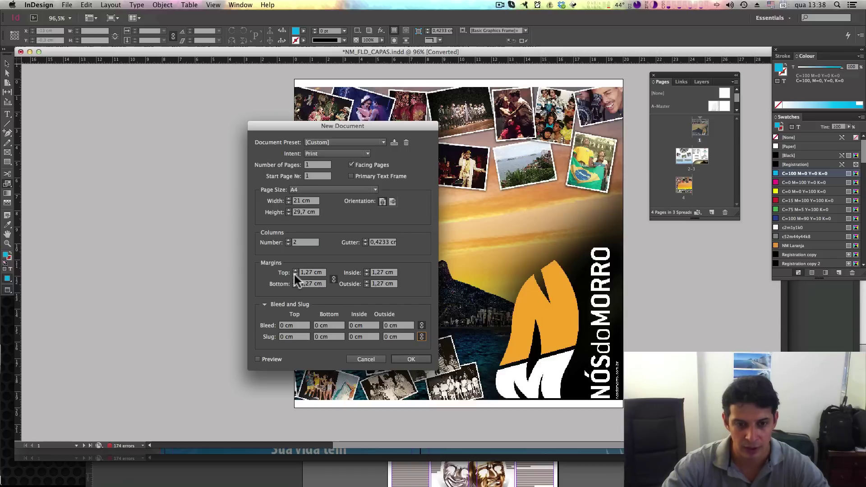
type("4")
key("Tab")
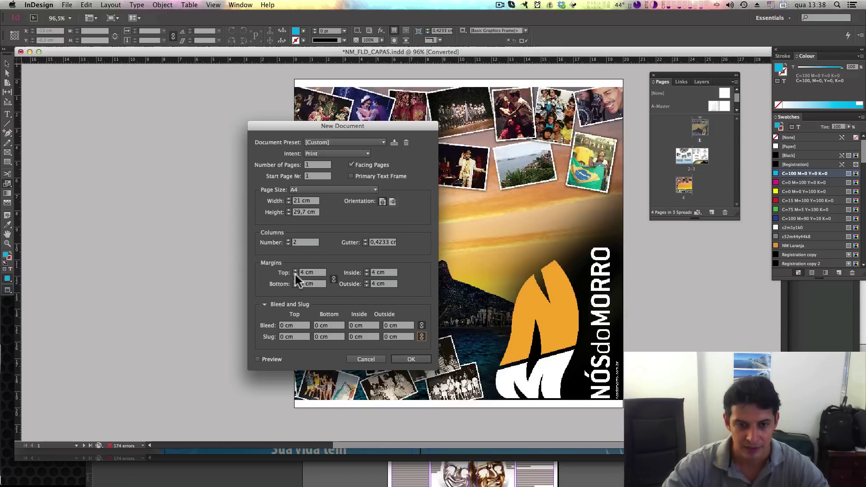
left_click(295, 275)
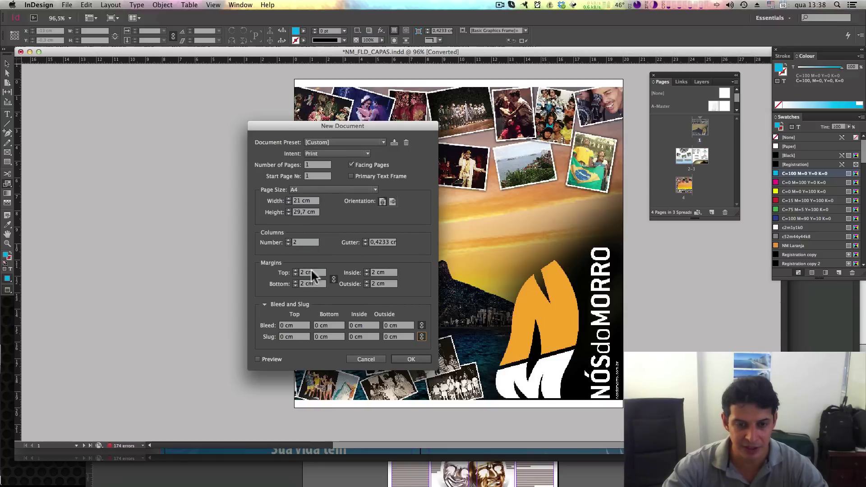
left_click(418, 359)
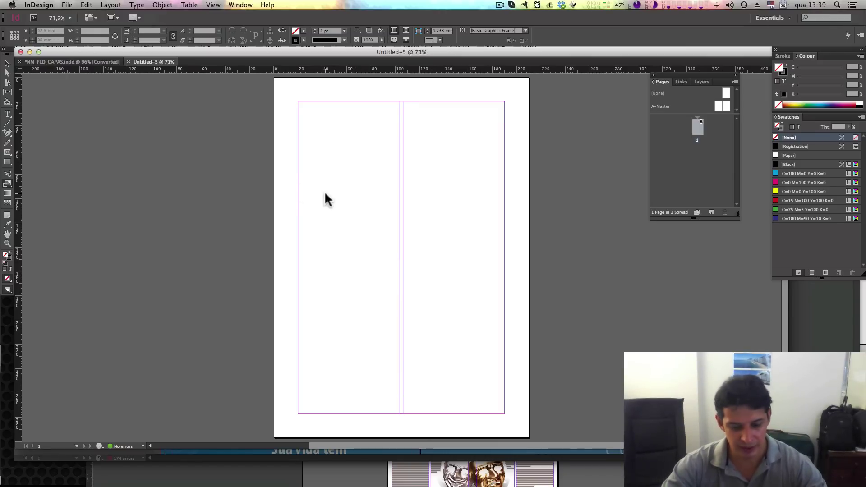
Close the two-column document, and create and close a single-column A4 document from the default preset.
key("super+w")
key("super+n")
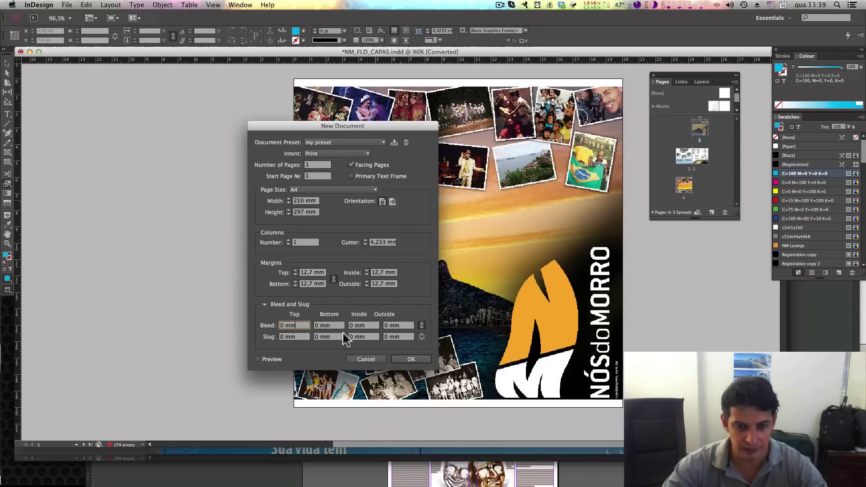
key("Escape")
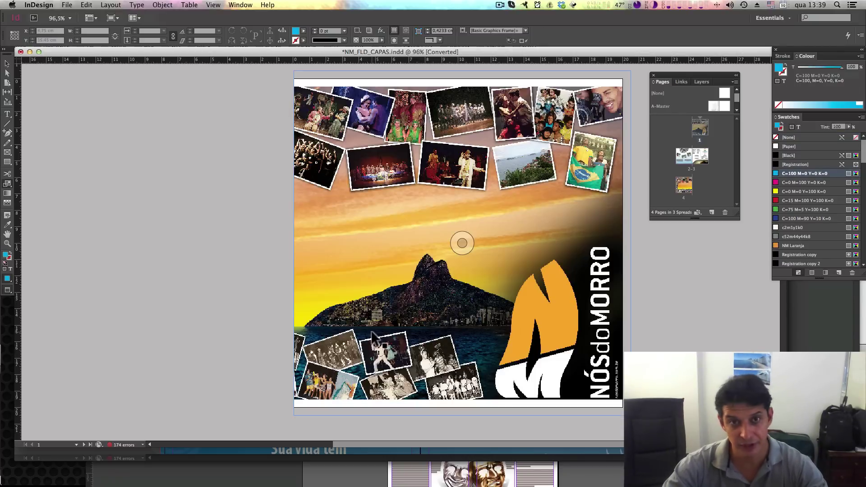
key("super+n")
key("Return")
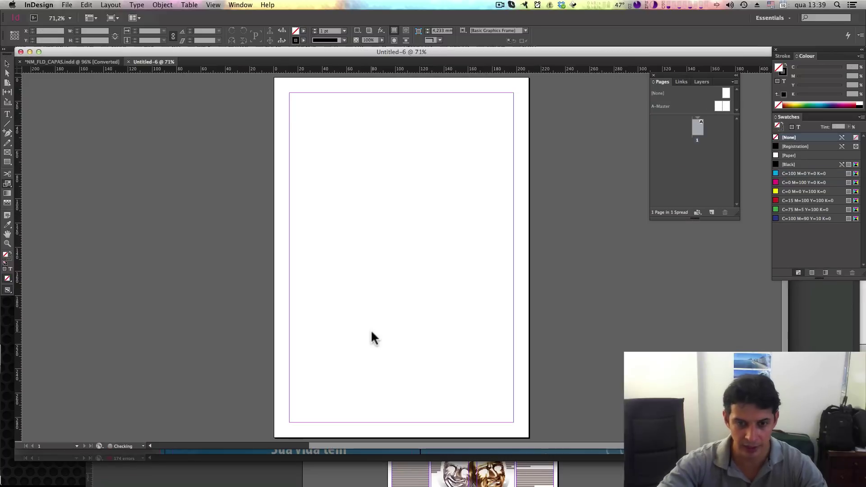
key("super+w")
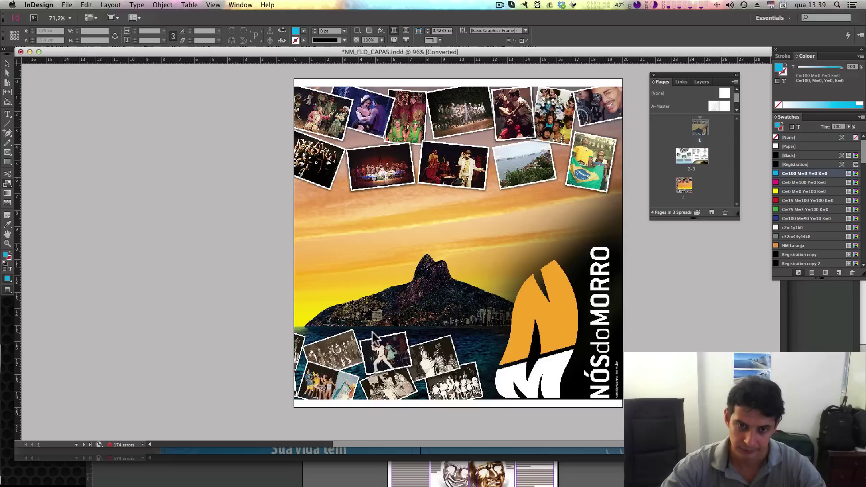
Create a new A4 document with 2 columns, keeping the preset's 12,7 mm margins.
key("super+n")
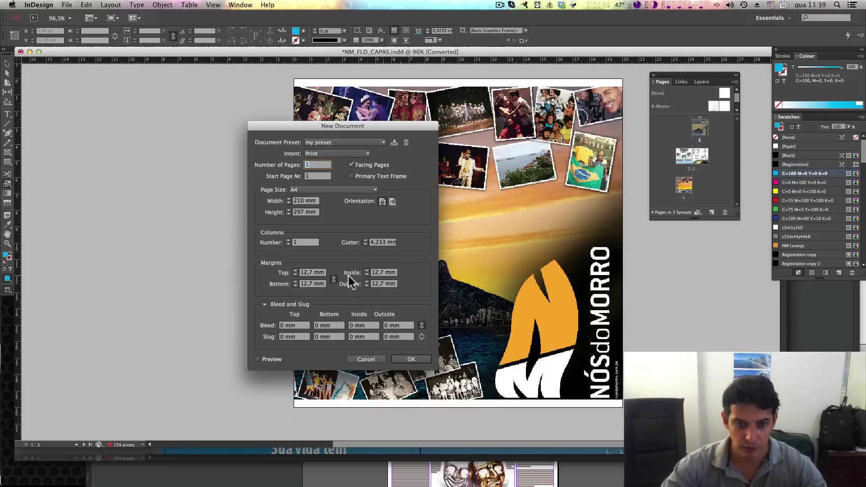
double_click(309, 241)
type("2")
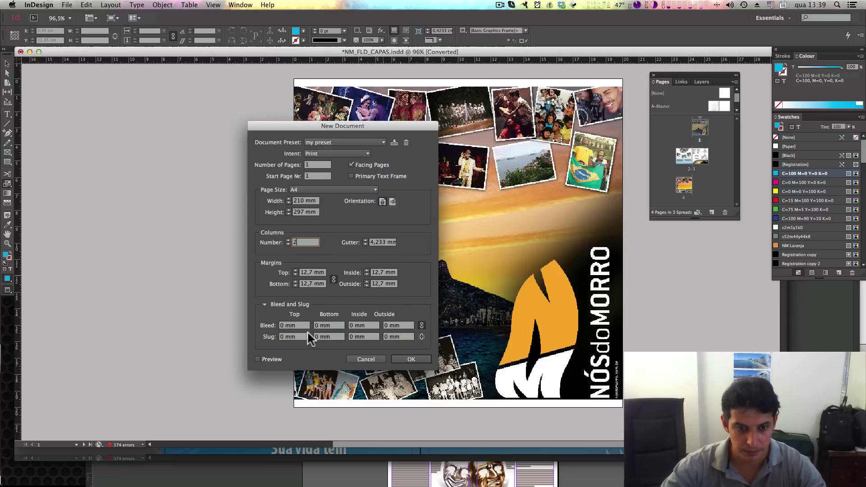
left_click(315, 272)
left_click(411, 359)
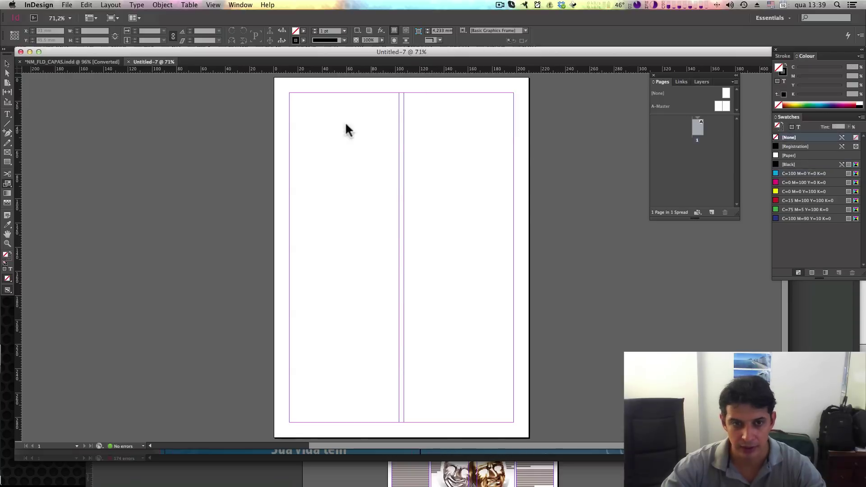
Start another new A4 document and set its number of columns to 2.
left_click(67, 4)
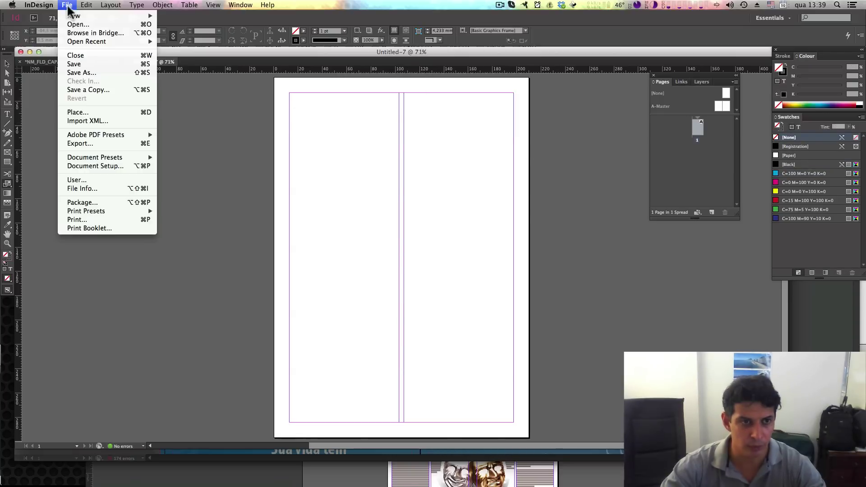
mouse_move(83, 16)
left_click(201, 18)
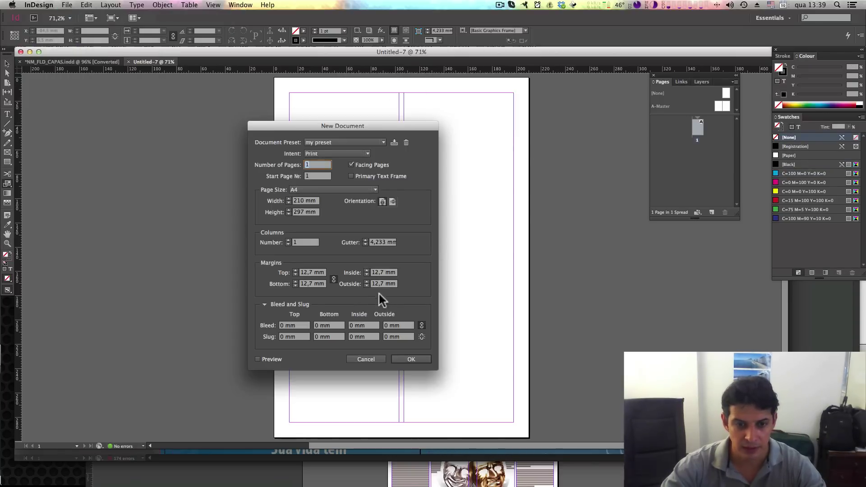
double_click(307, 243)
type("2")
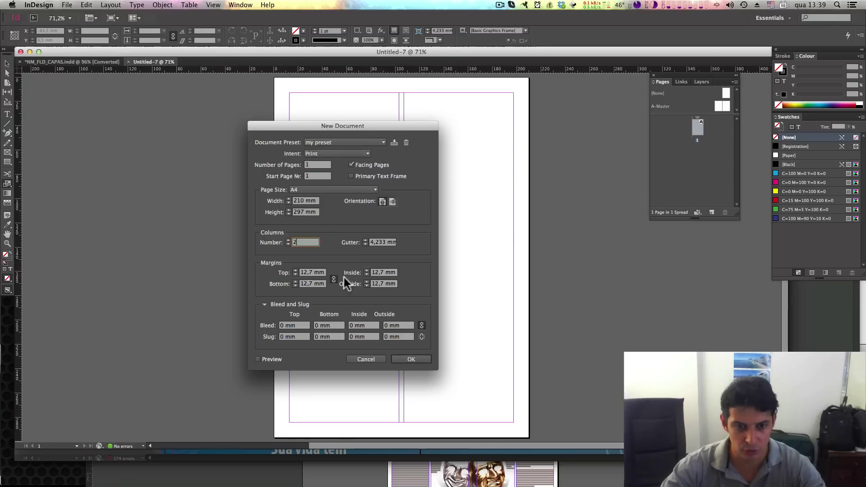
Move the new document dialog off the page's first column and set the bleed to 5 mm on all sides.
left_click(300, 324)
left_click_drag(300, 324, 246, 328)
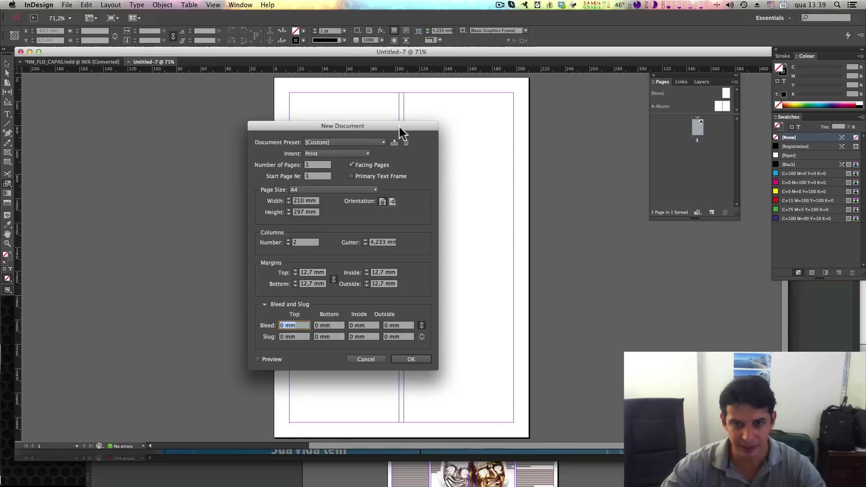
left_click_drag(400, 127, 570, 179)
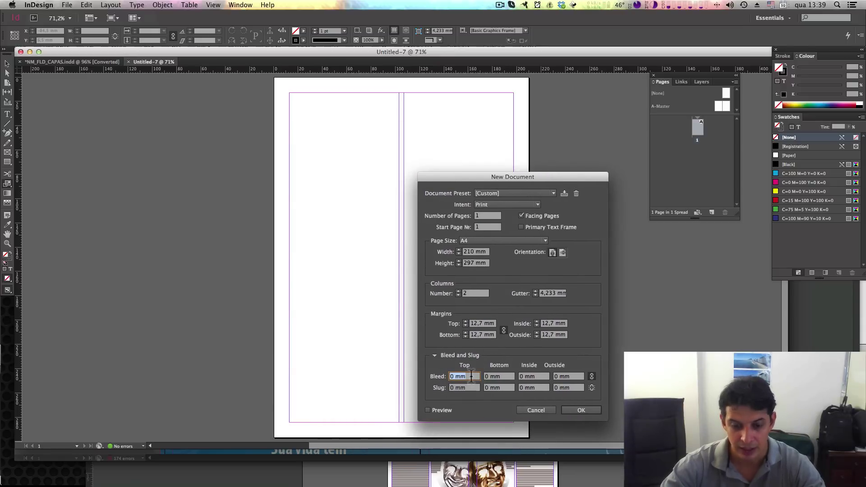
type("5")
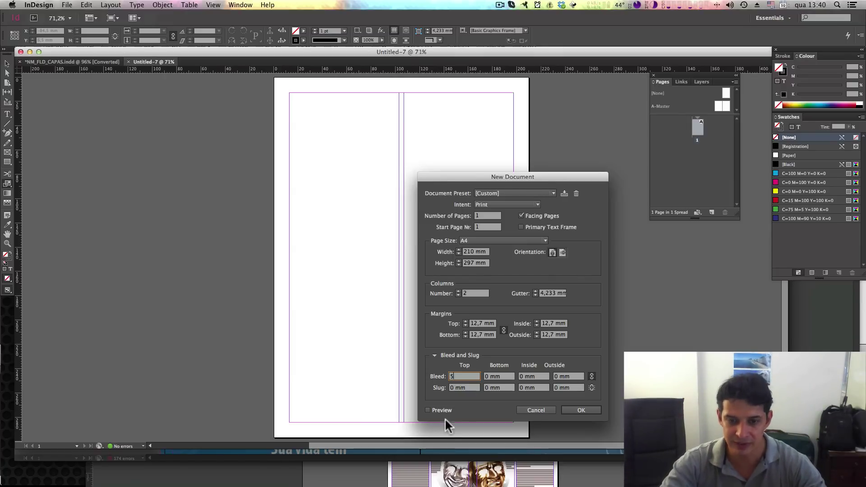
left_click(508, 376)
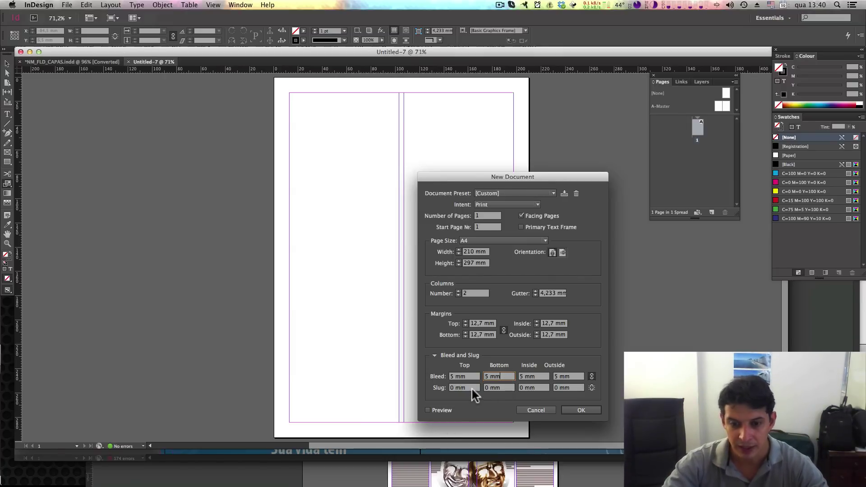
Set the top slug to 10 mm and link the slug values so all sides match.
left_click_drag(471, 387, 443, 384)
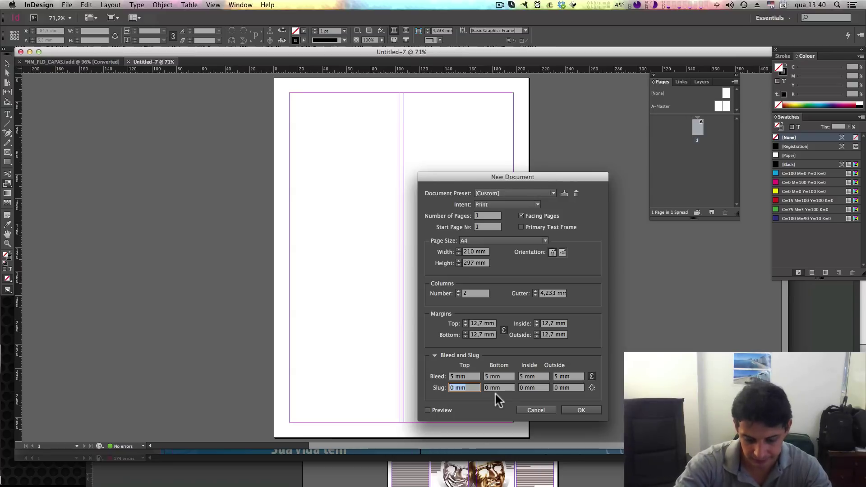
type("10")
key("Tab")
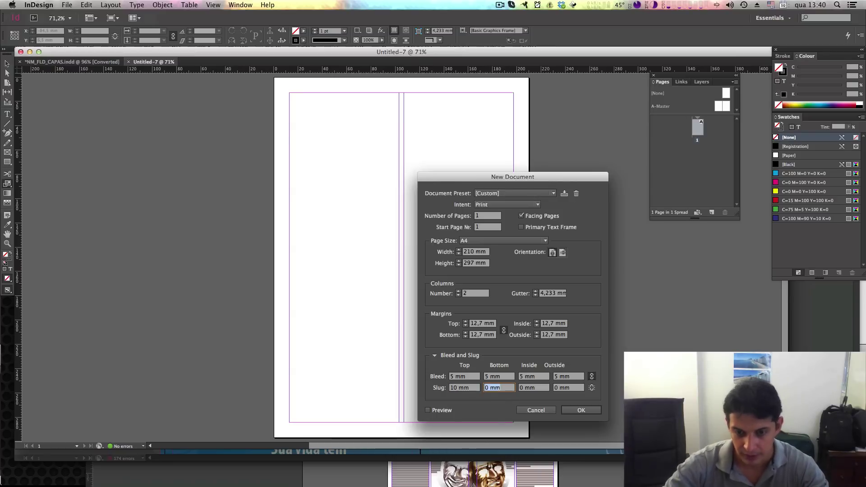
left_click(591, 389)
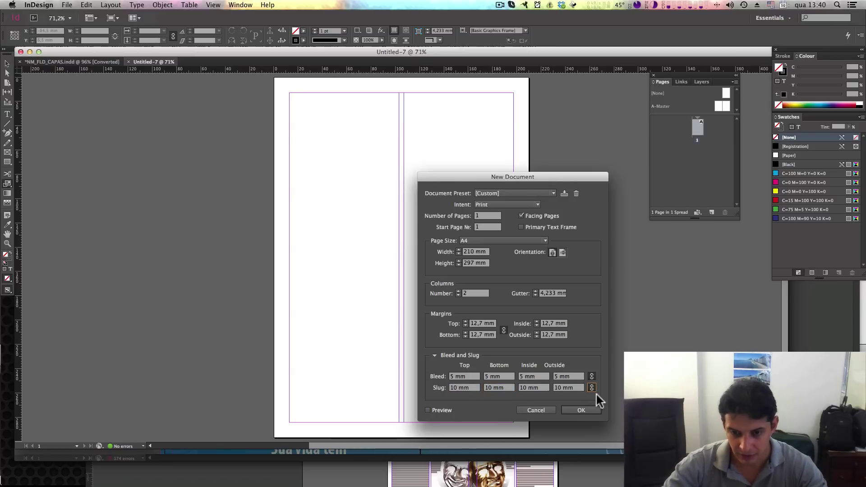
left_click(472, 377)
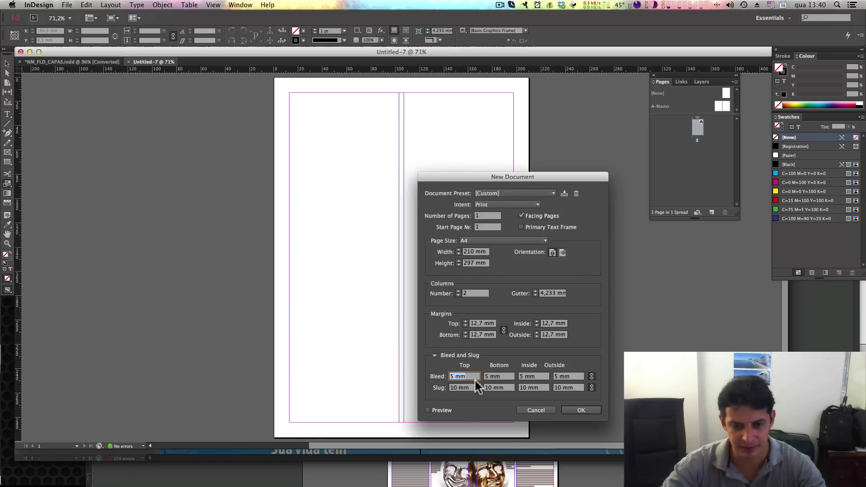
left_click(469, 388)
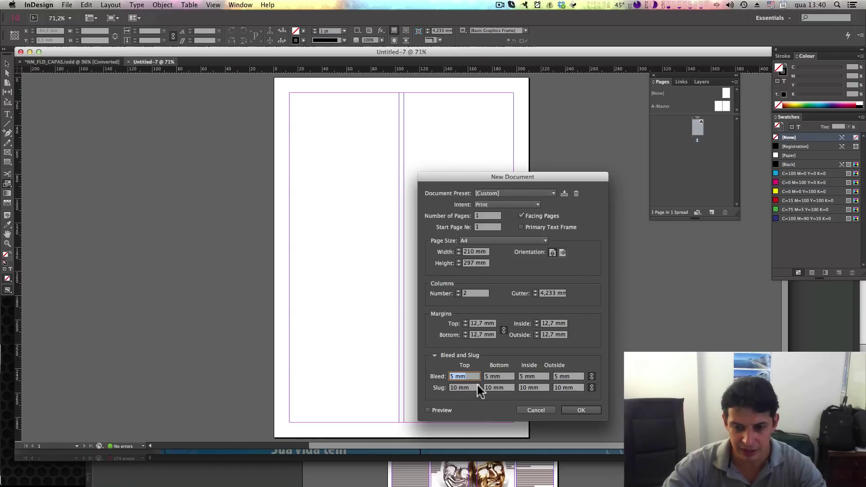
Create the document with 5 mm bleed and 10 mm slug, and compare its page with the earlier document without them.
left_click(582, 410)
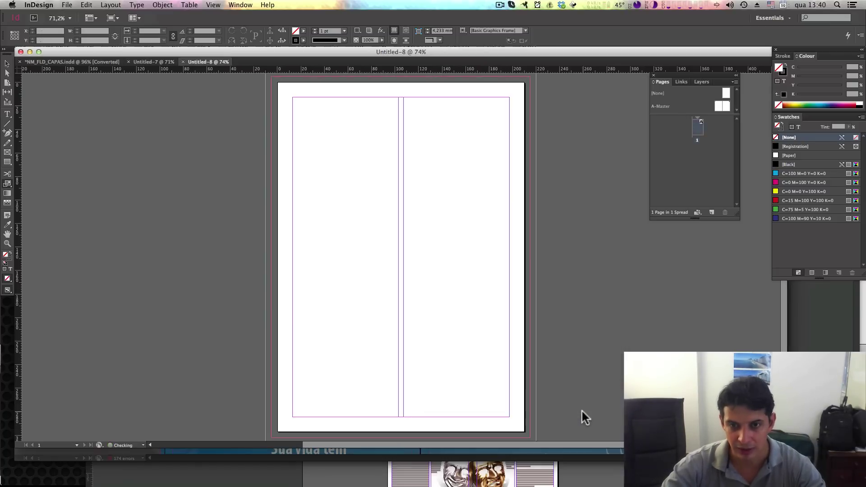
left_click(153, 62)
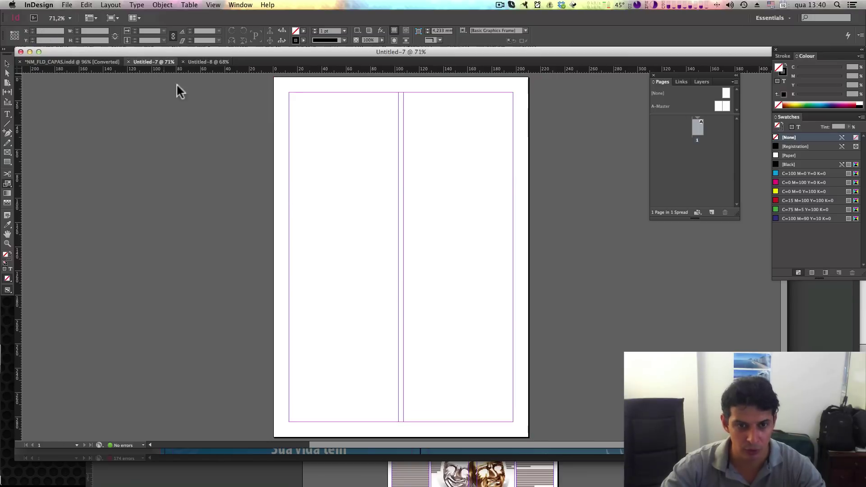
left_click(209, 62)
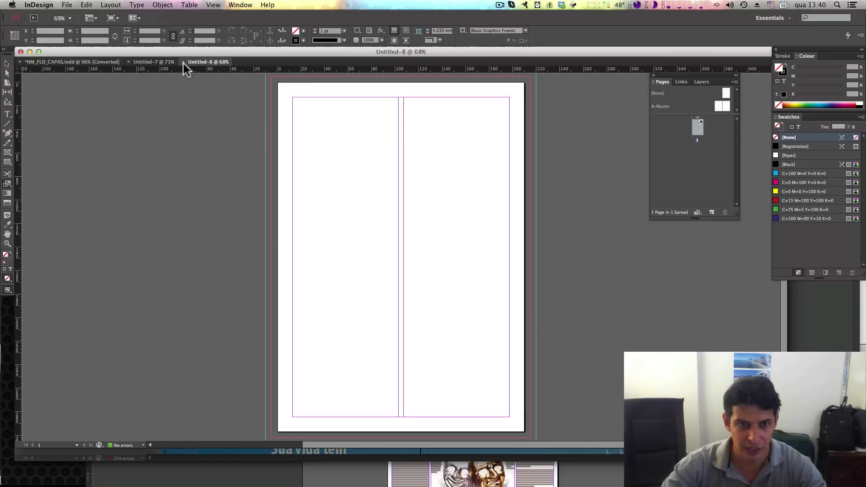
left_click(155, 61)
left_click(207, 61)
left_click(154, 60)
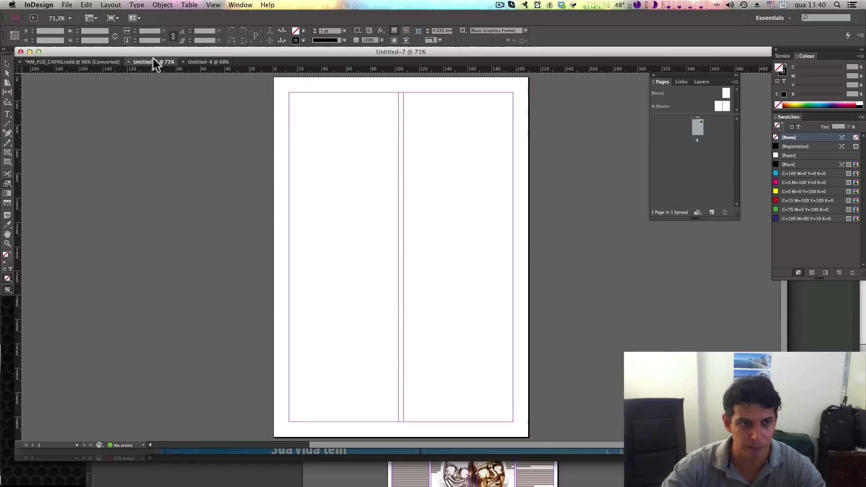
left_click(208, 62)
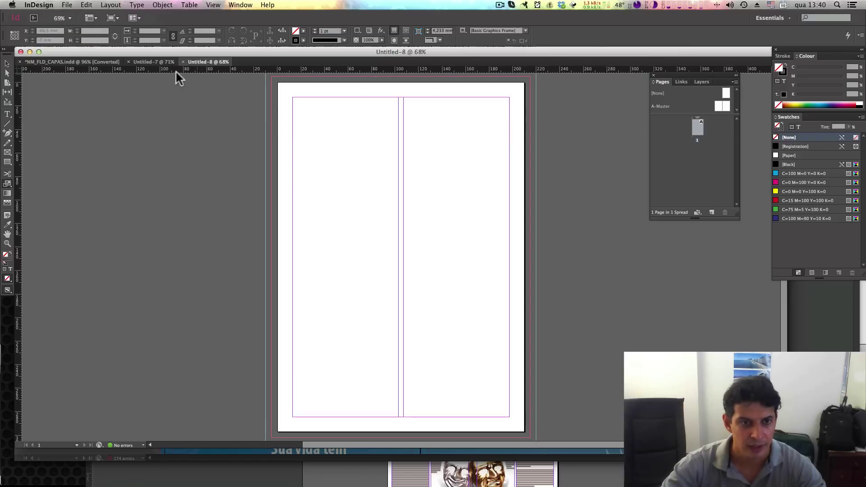
left_click(152, 62)
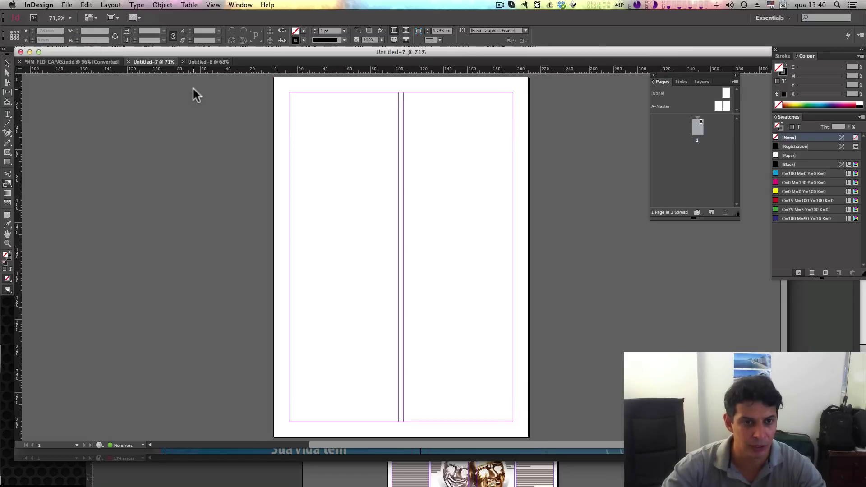
left_click(204, 62)
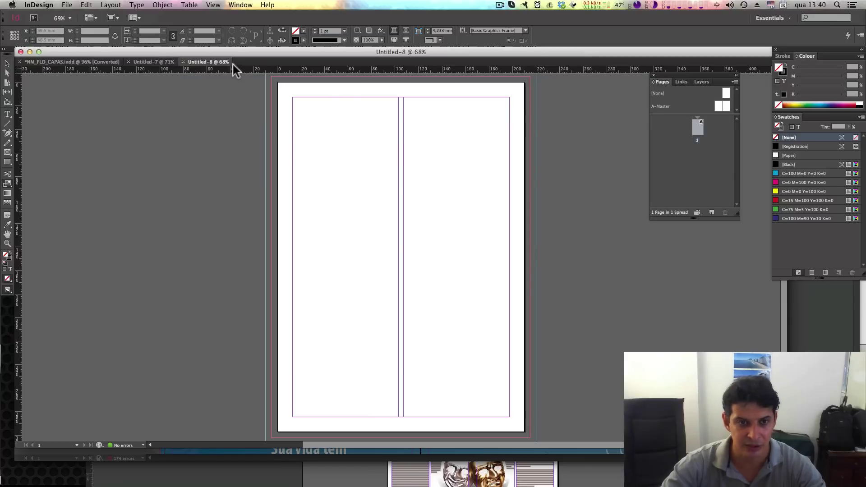
Examine the slug, bleed, page edge and margin guides up close at the page's upper-left corner and across its width.
scroll(488, 149, "up", 2)
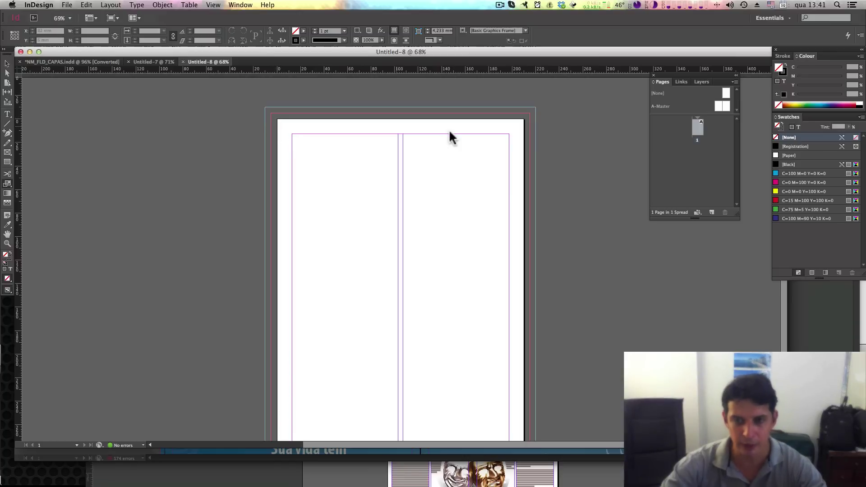
key("z")
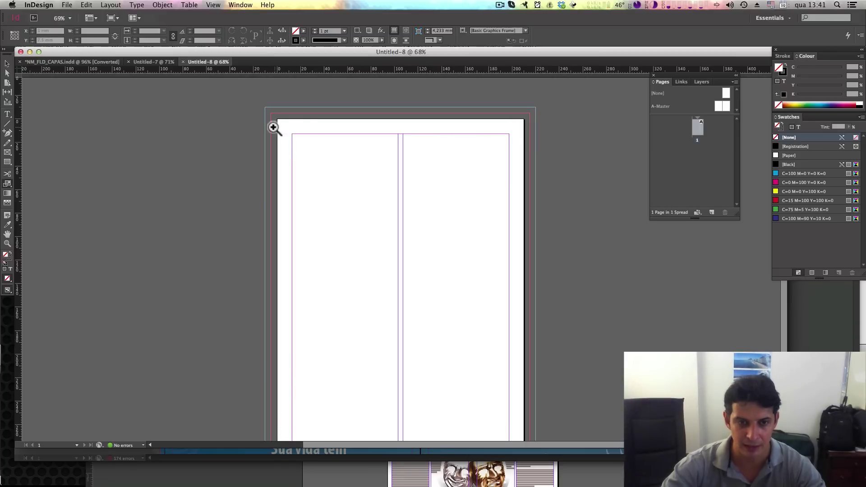
left_click_drag(274, 129, 300, 108)
key("space")
left_click_drag(265, 234, 428, 251)
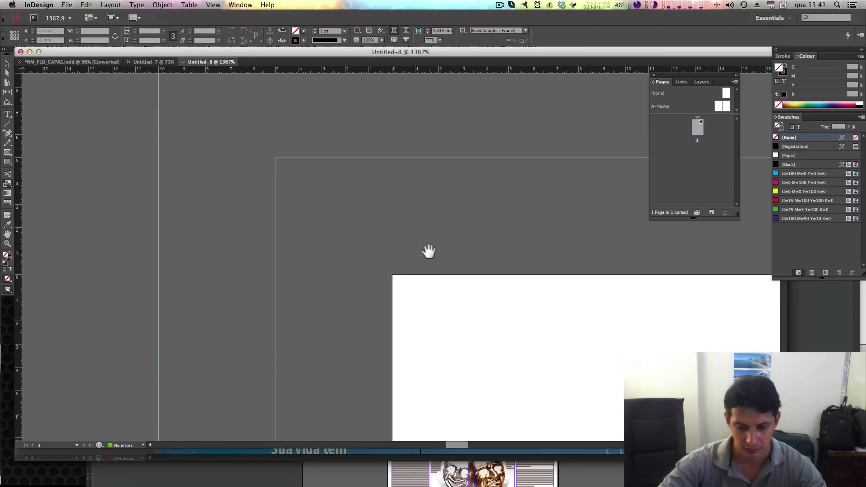
key("super+minus")
key("super+minus")
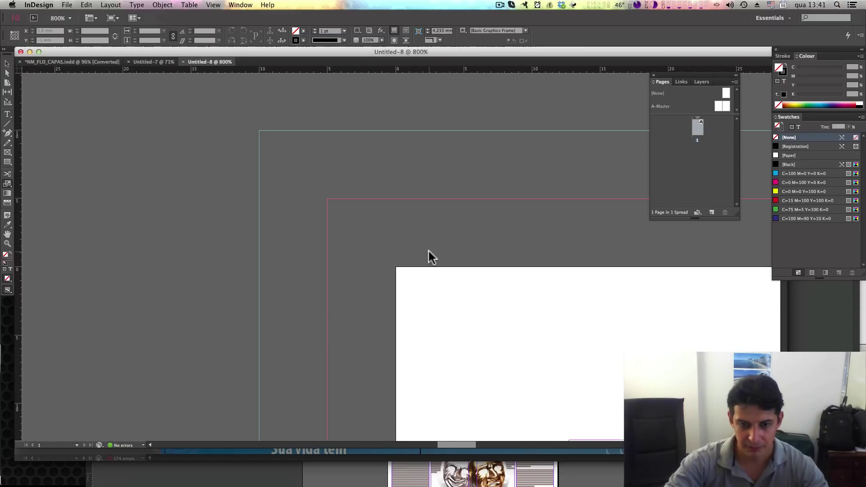
key("super+minus")
key("space")
left_click_drag(489, 294, 464, 274)
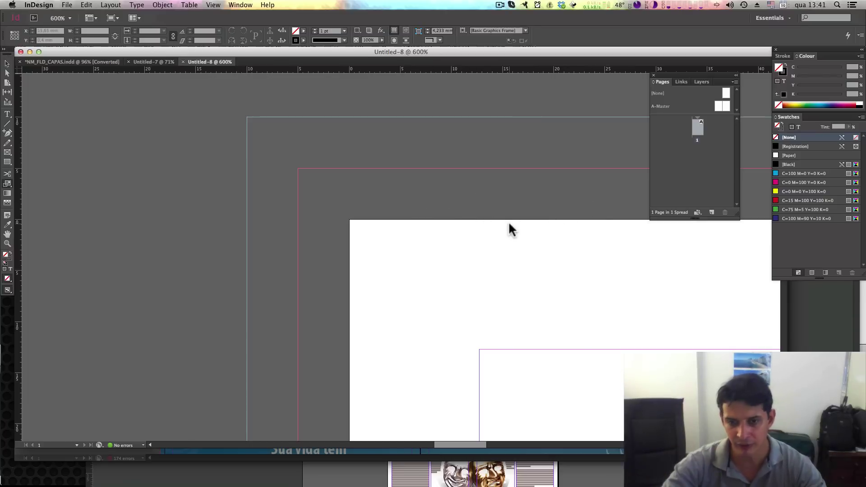
key("super+minus")
key("super+minus")
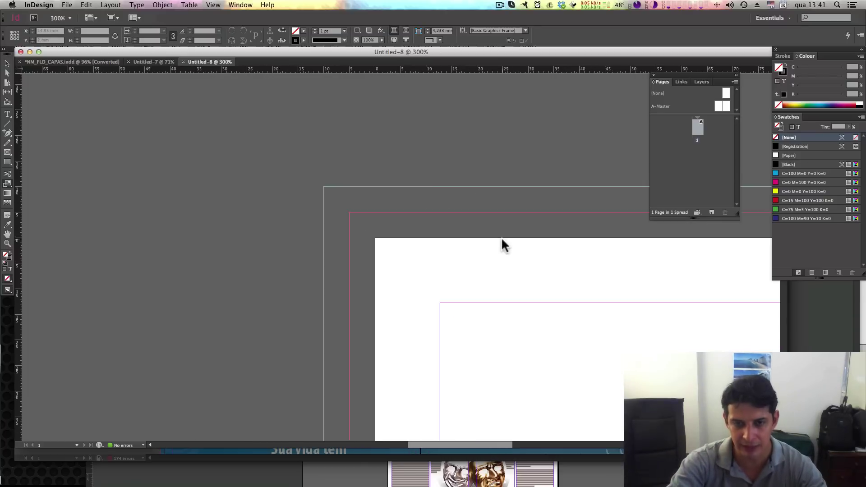
key("super+minus")
key("super+minus")
left_click_drag(521, 269, 356, 226)
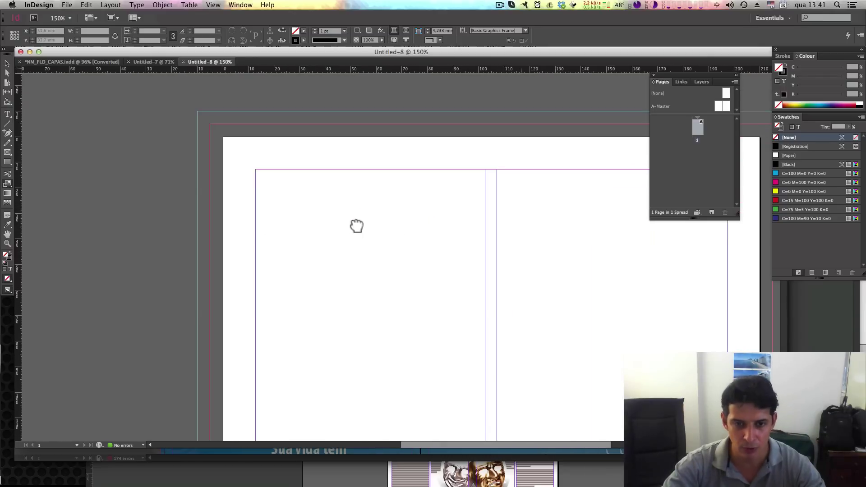
left_click_drag(517, 244, 432, 221)
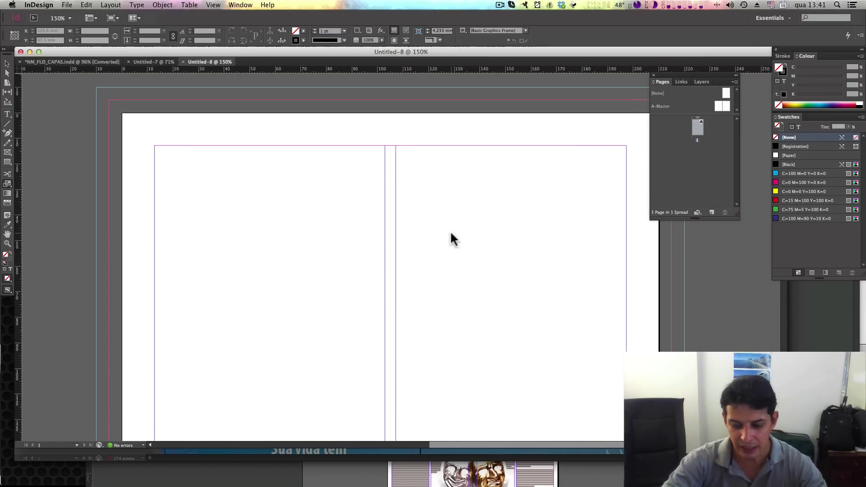
key("super+minus")
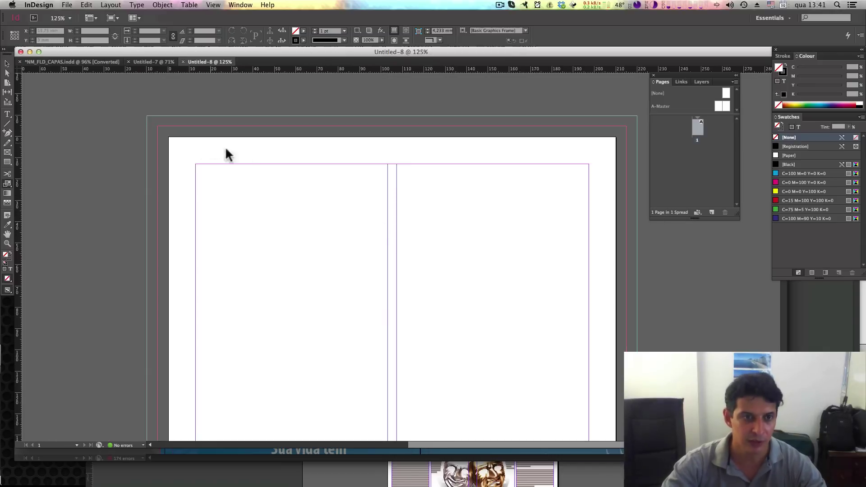
Open Margins and Columns for the page, move the dialog off the first column and set all linked margins to 8 mm.
left_click(111, 5)
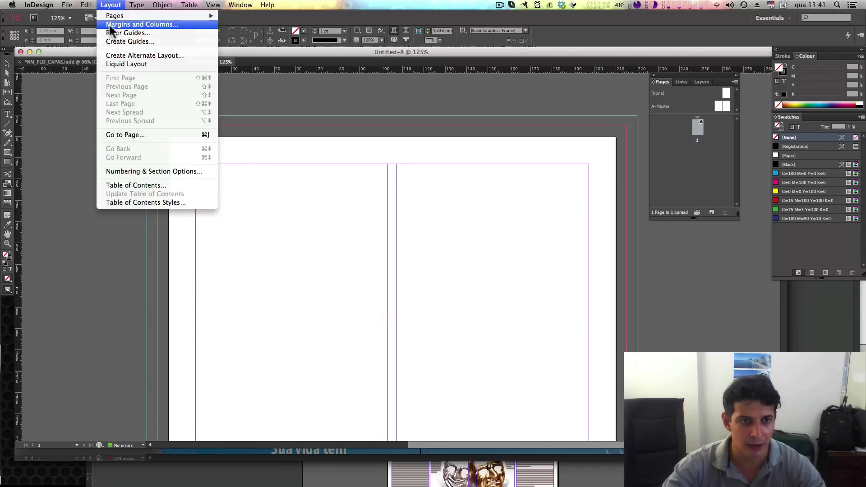
left_click(185, 24)
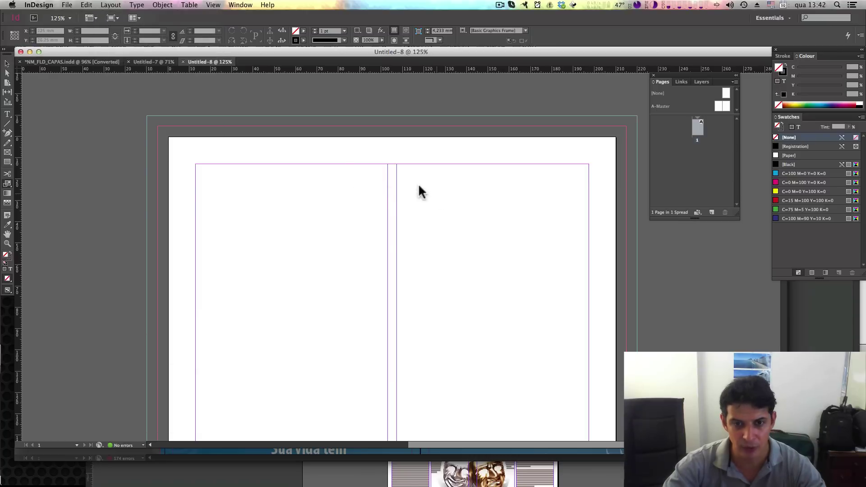
left_click(111, 5)
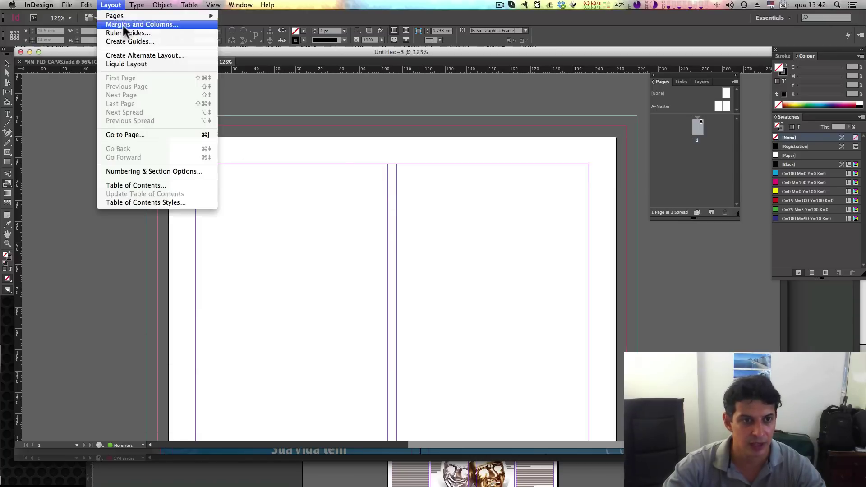
left_click(131, 23)
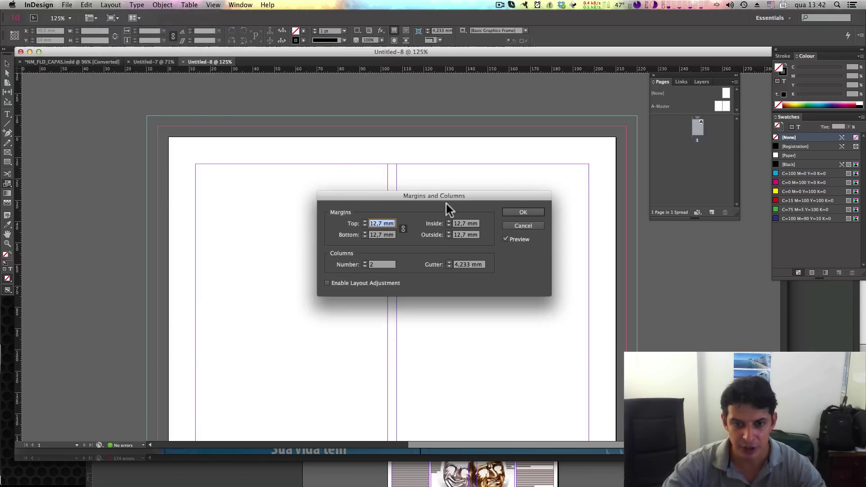
left_click_drag(446, 197, 515, 255)
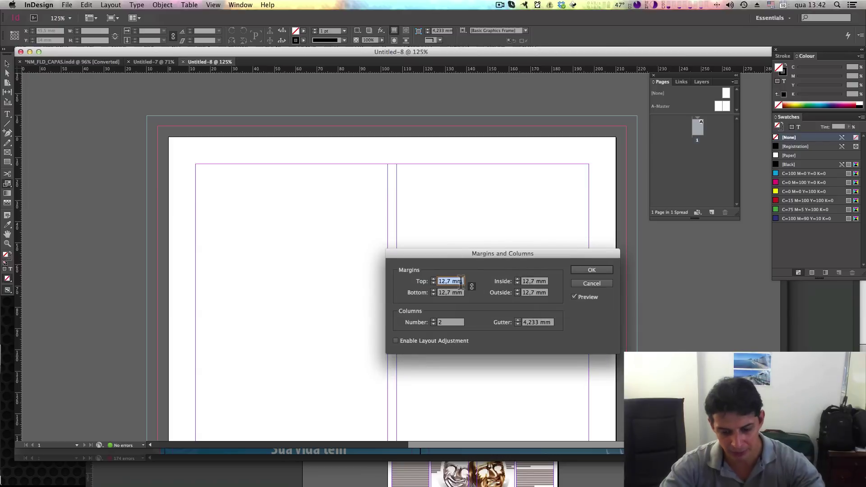
type("8")
left_click(460, 293)
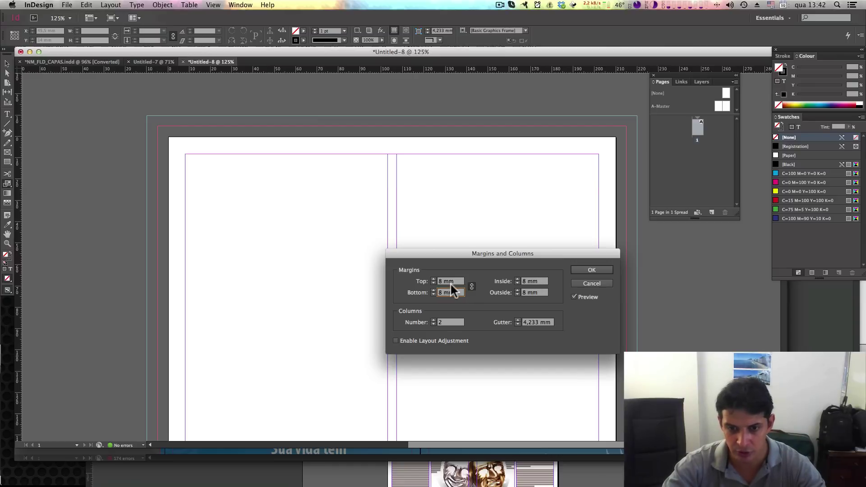
Try 3 columns, return to 2, set the gutter to 10 mm and apply the margins and columns settings.
left_click(433, 321)
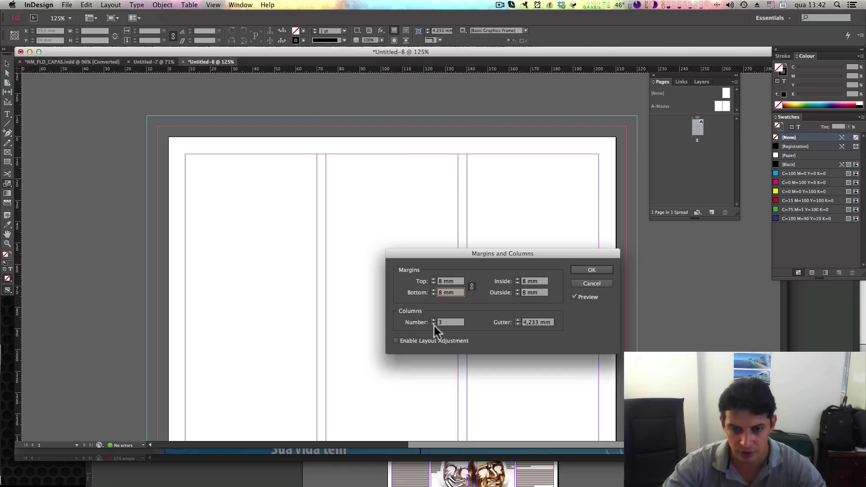
left_click(434, 324)
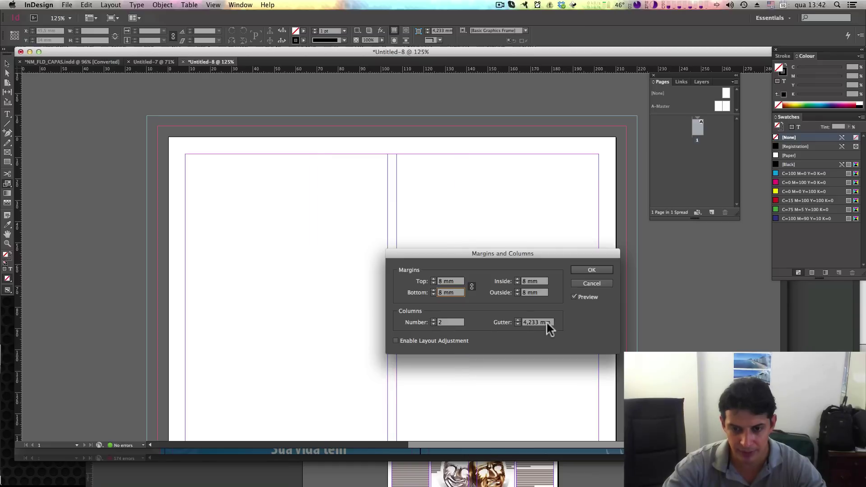
left_click(519, 320)
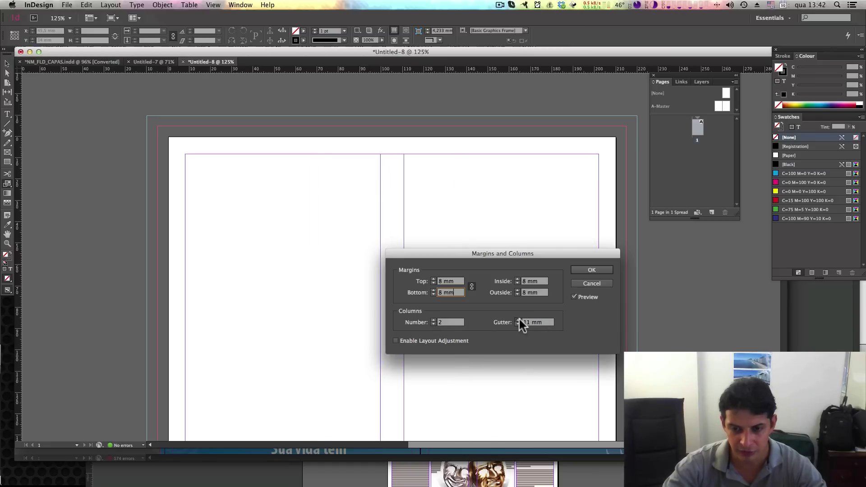
left_click_drag(519, 320, 518, 326)
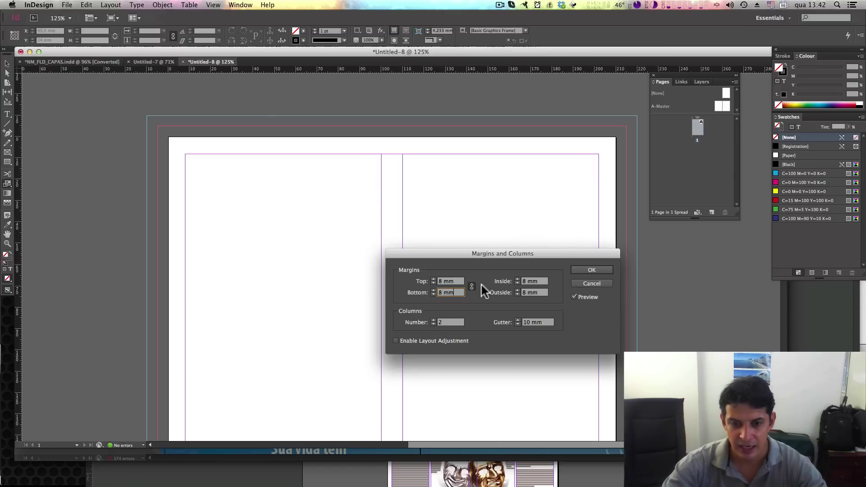
left_click(592, 271)
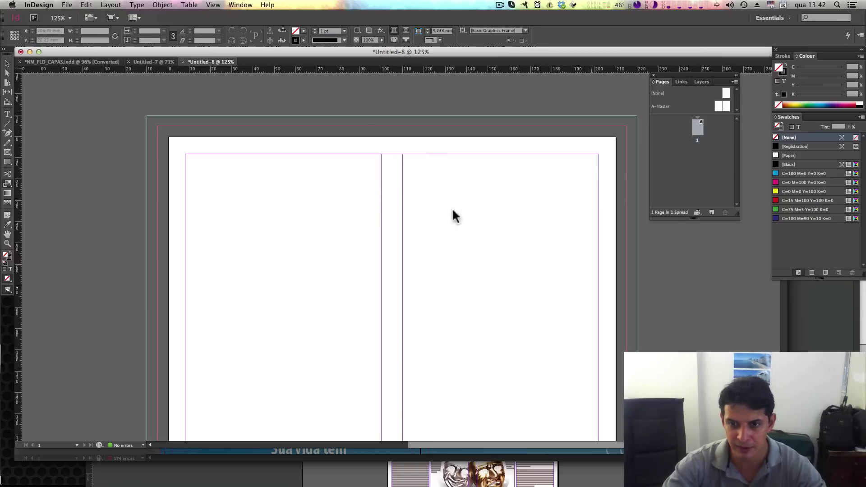
Review the document's page size, orientation, bleed and slug settings in Document Setup and compare them with the guides around the page.
left_click(68, 5)
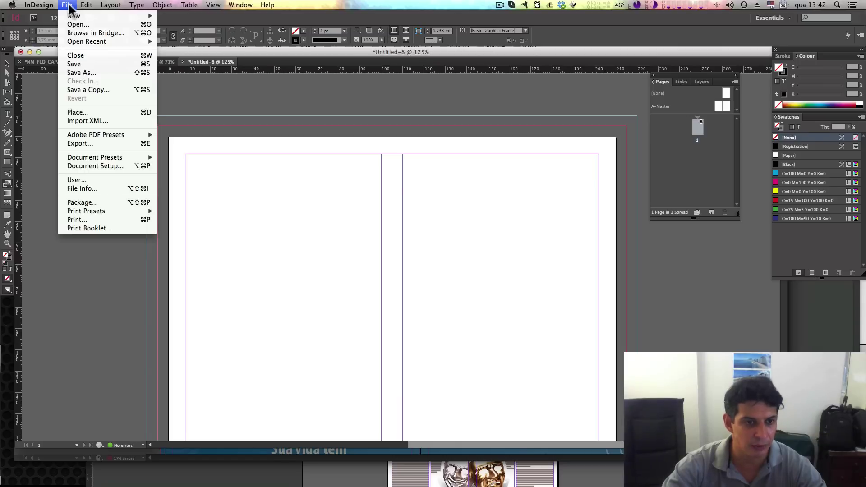
left_click(113, 166)
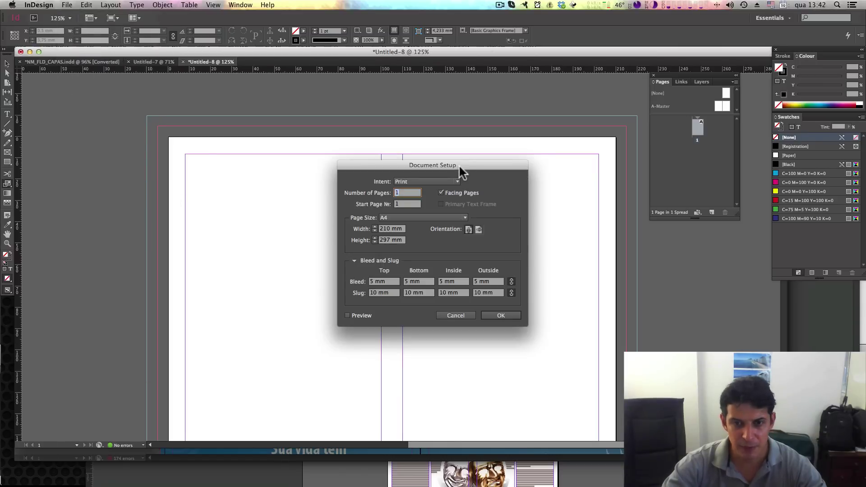
left_click_drag(460, 166, 552, 215)
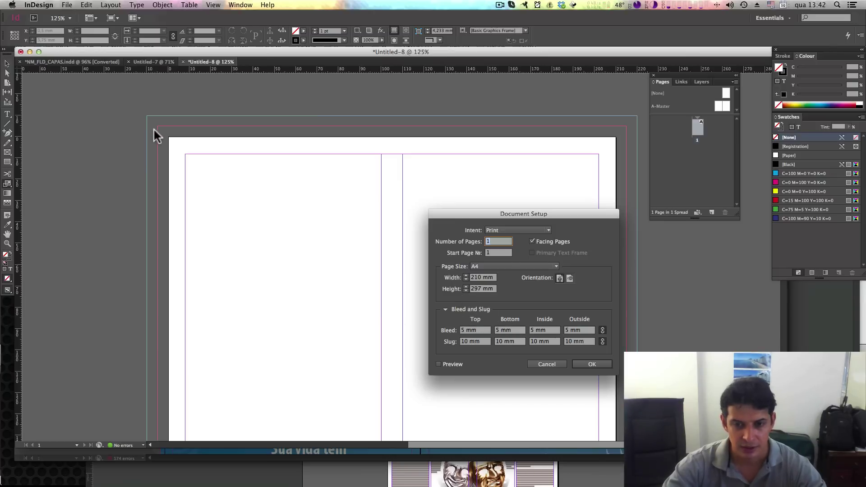
left_click(588, 362)
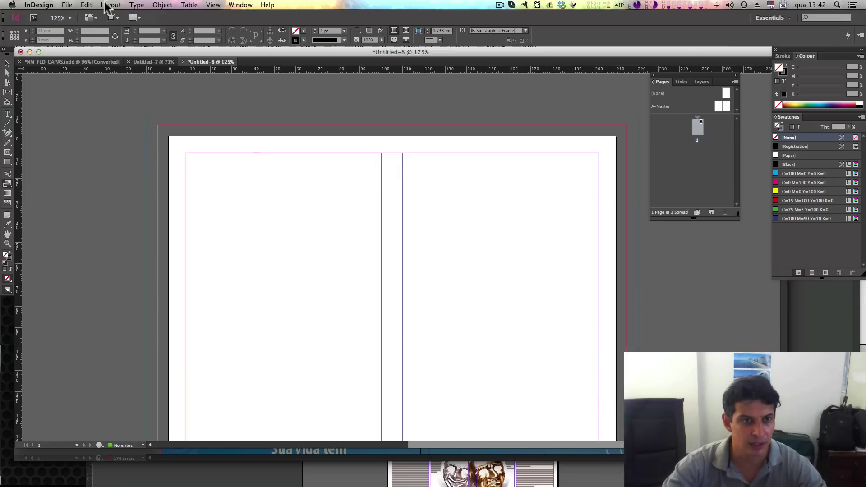
left_click(110, 5)
mouse_move(67, 5)
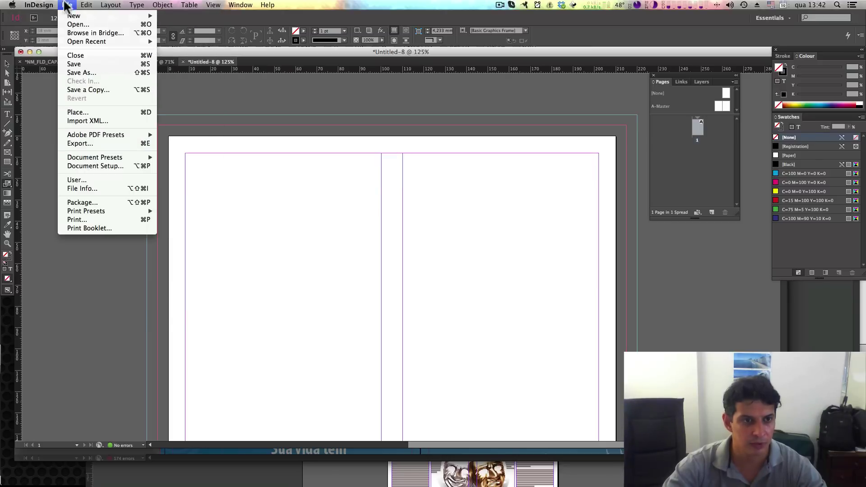
left_click(125, 166)
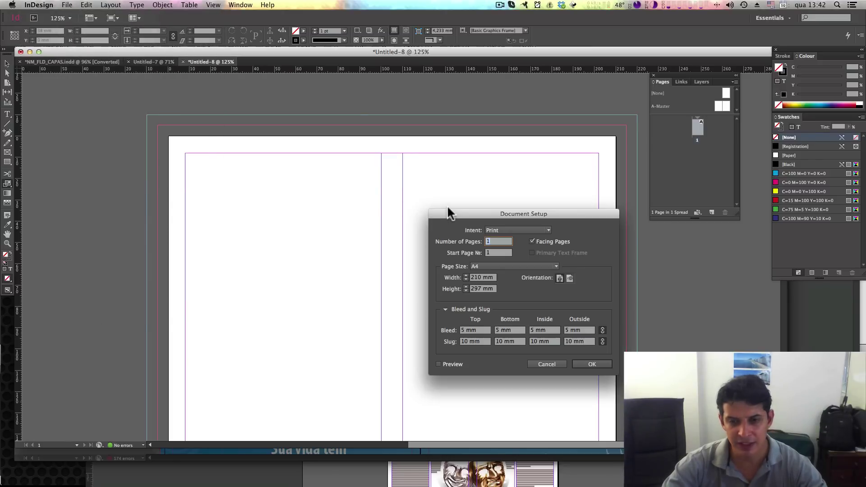
left_click(556, 363)
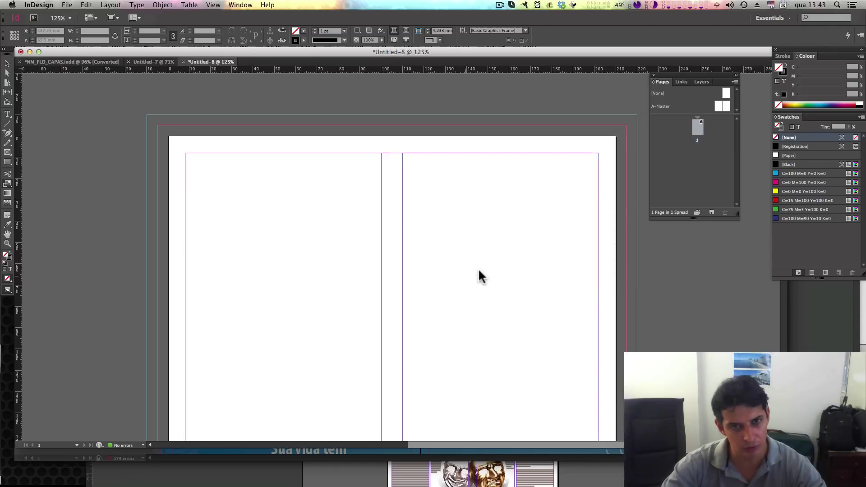
left_click_drag(506, 283, 480, 253)
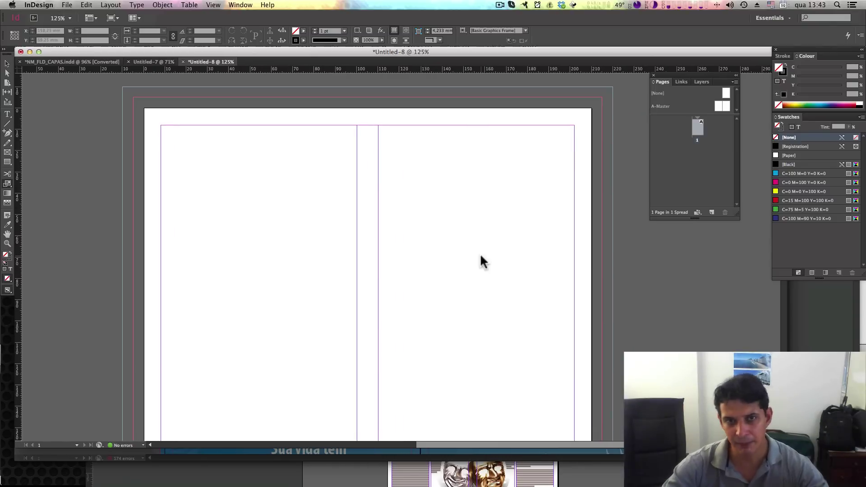